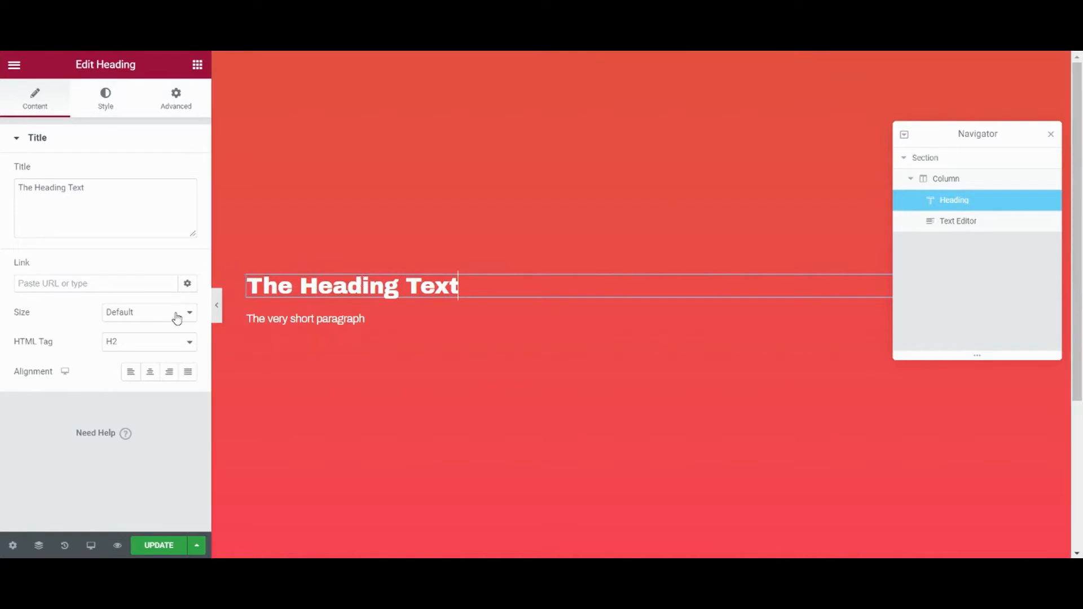
left_click(124, 354)
left_click(124, 353)
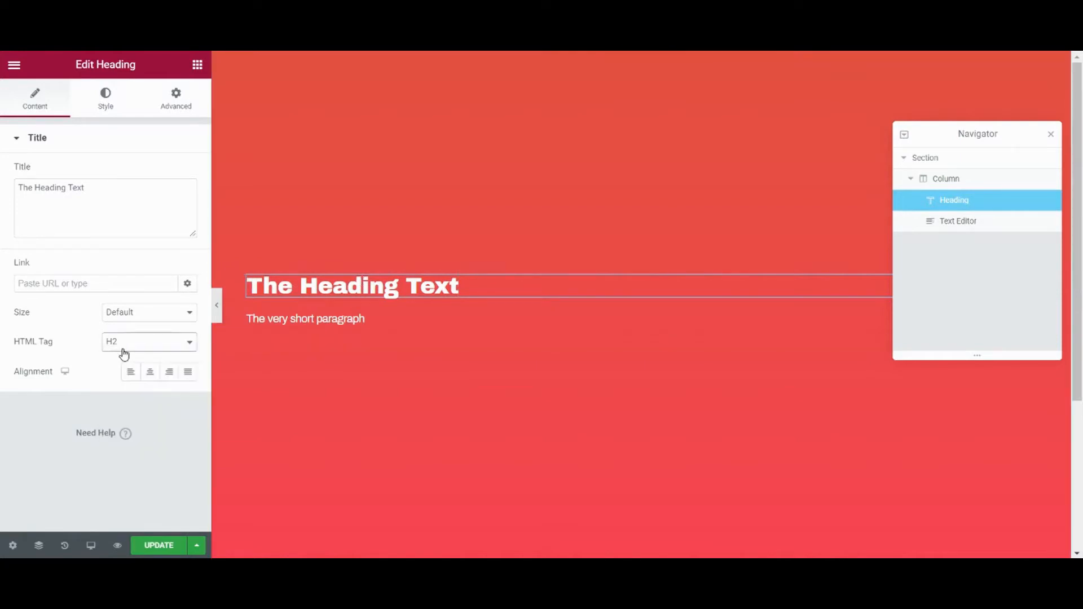
left_click(116, 103)
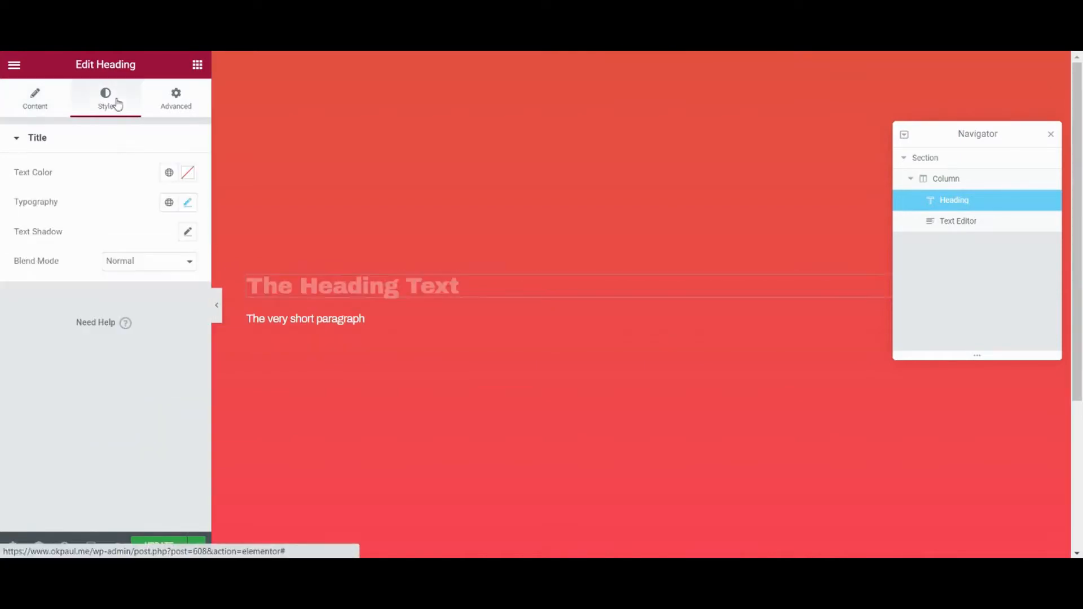
left_click(187, 202)
left_click(185, 203)
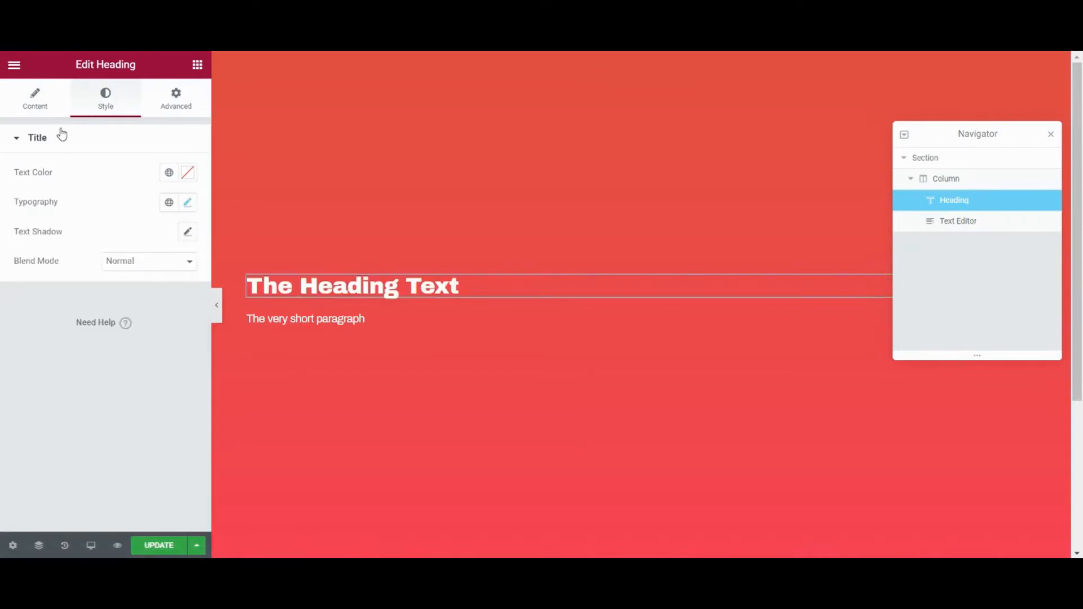
left_click(35, 101)
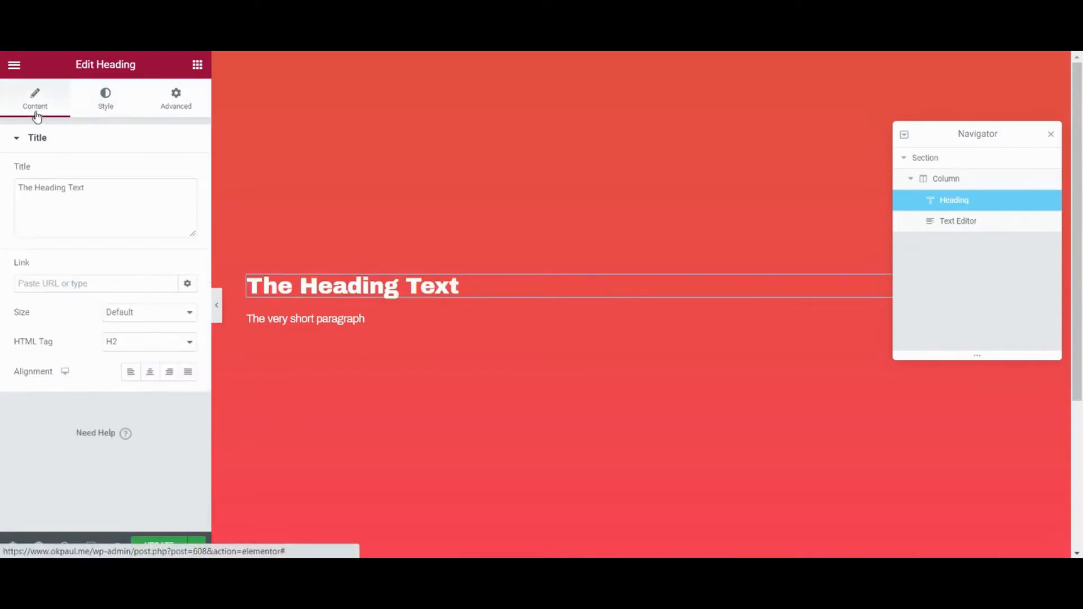
Step: Try underlining only the word "Heading" in the heading text, and remove the underline again
double_click(338, 288)
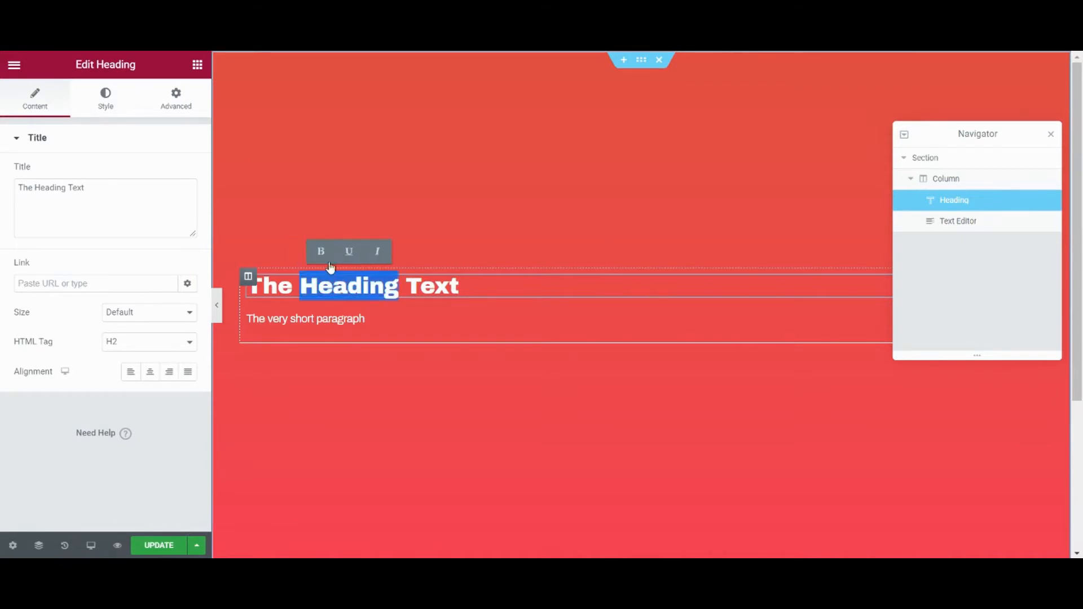
left_click(345, 254)
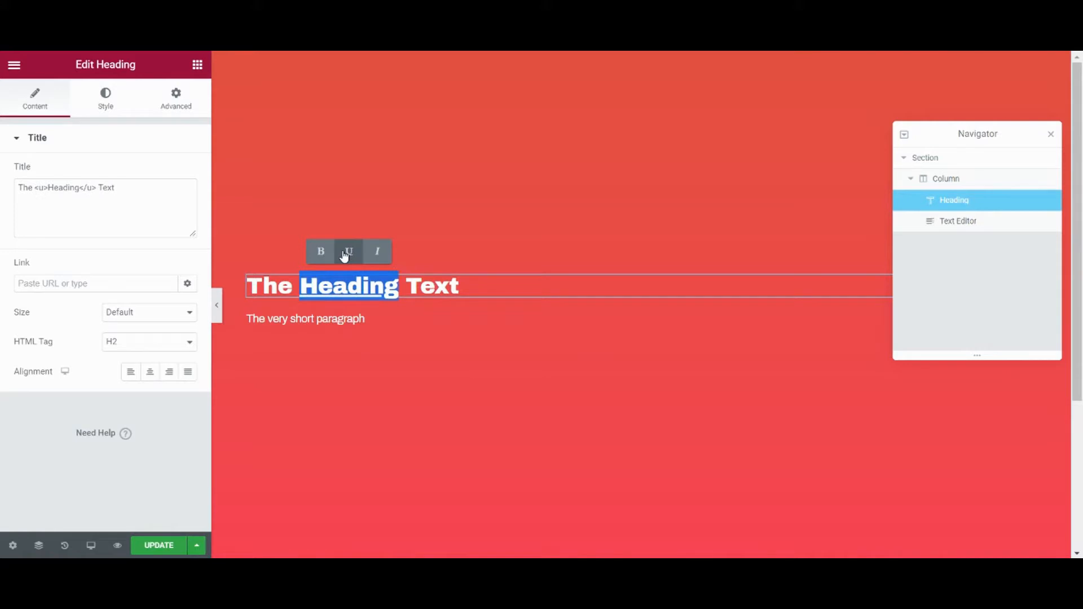
left_click(345, 255)
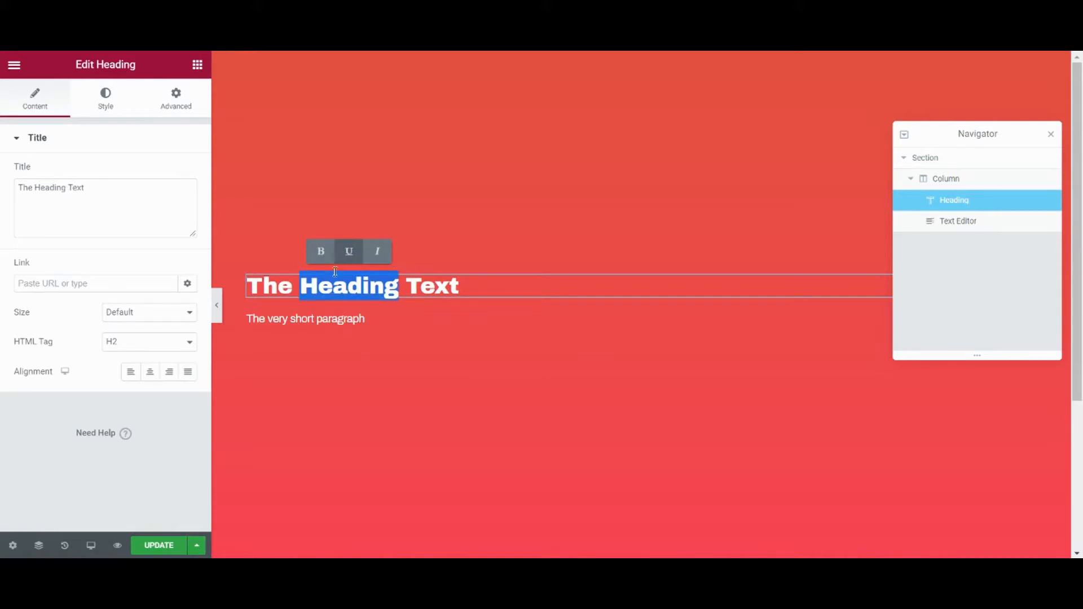
left_click(326, 296)
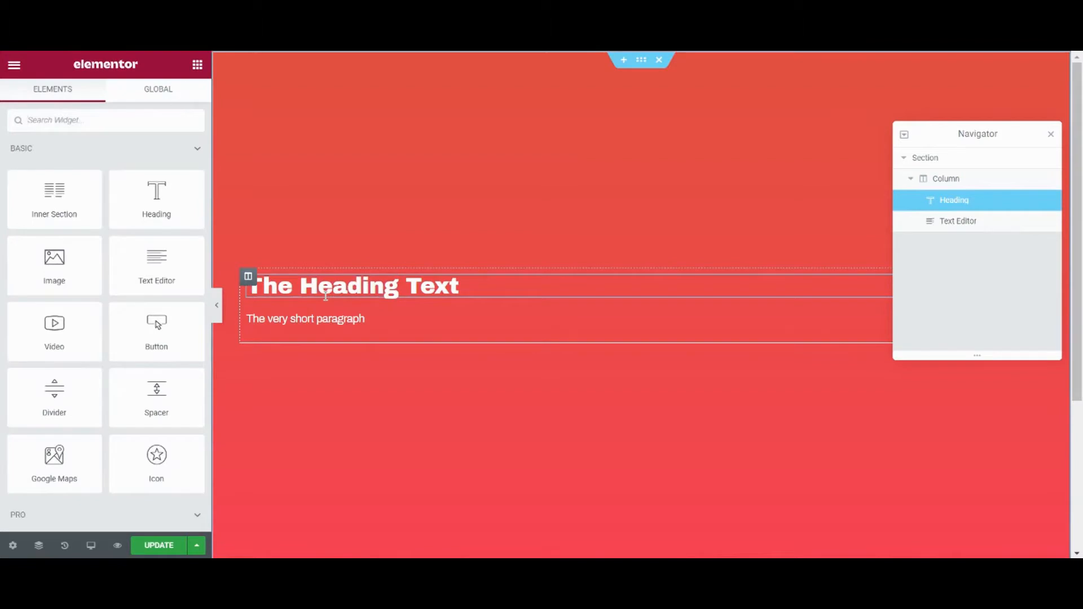
Step: Wrap the word "Heading" in the heading widget's title in <span> and </span> tags
left_click(334, 295)
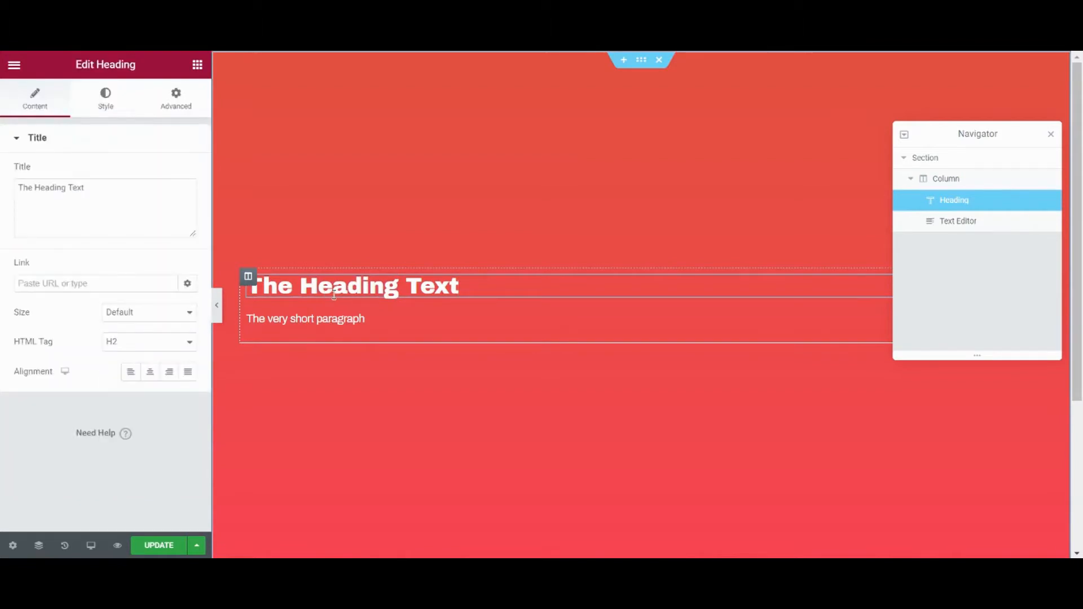
left_click(113, 199)
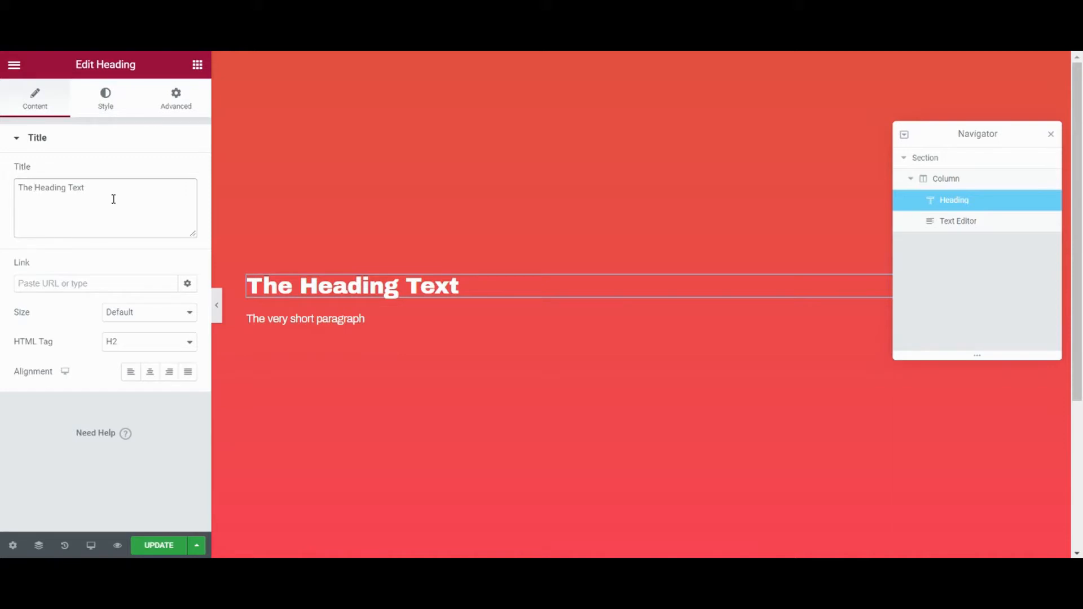
type("<span>")
key("Right")
key("Right")
key("Right")
type("<")
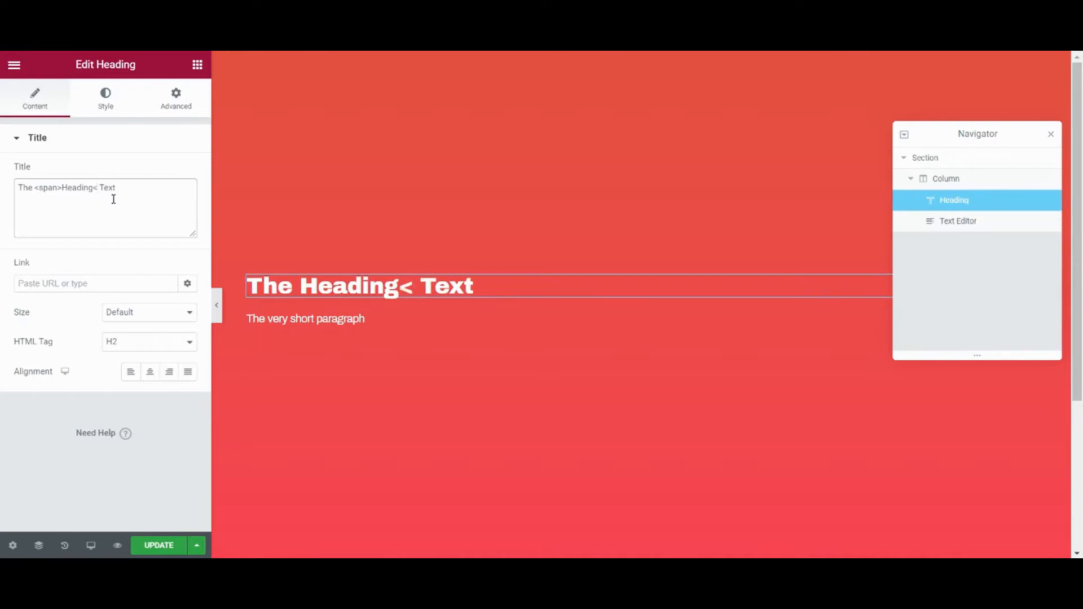
type("/span>")
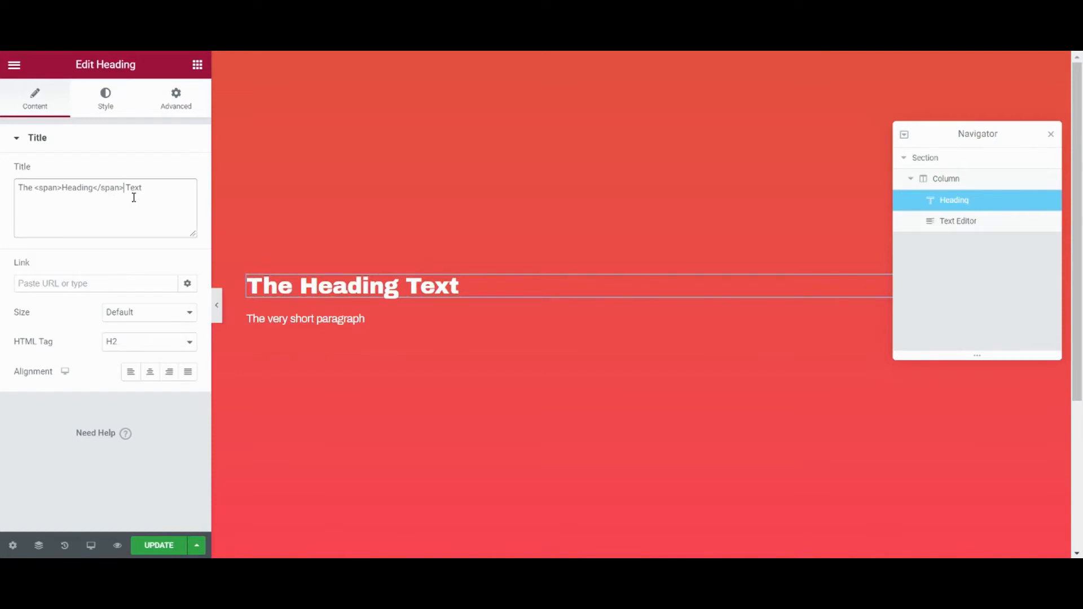
Step: Add the attribute class="huge" to the opening span tag in the heading's title
left_click(57, 188)
type("class=\"")
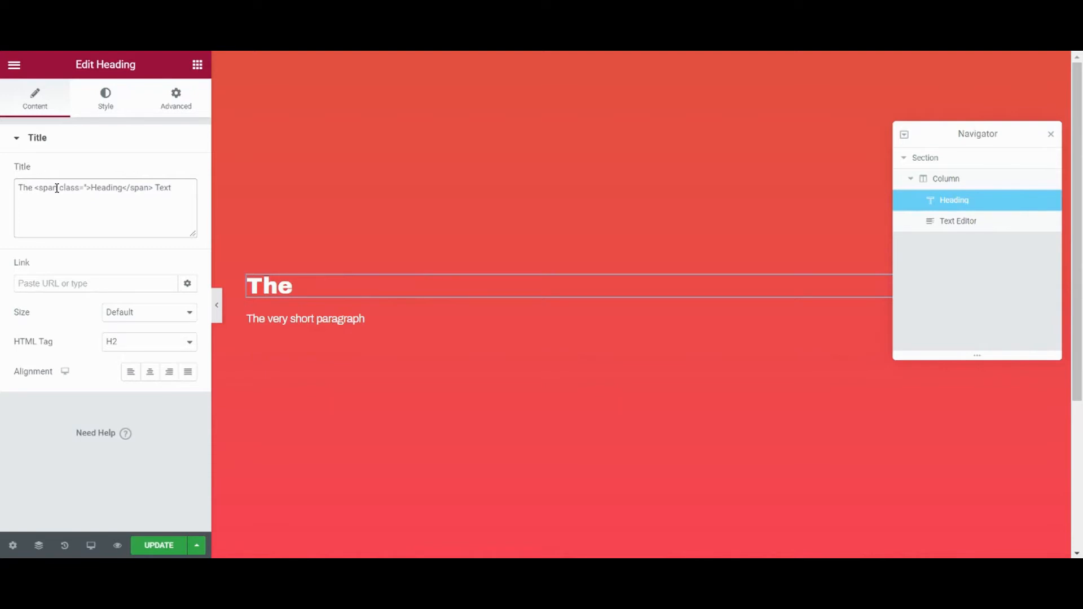
type("huge\"")
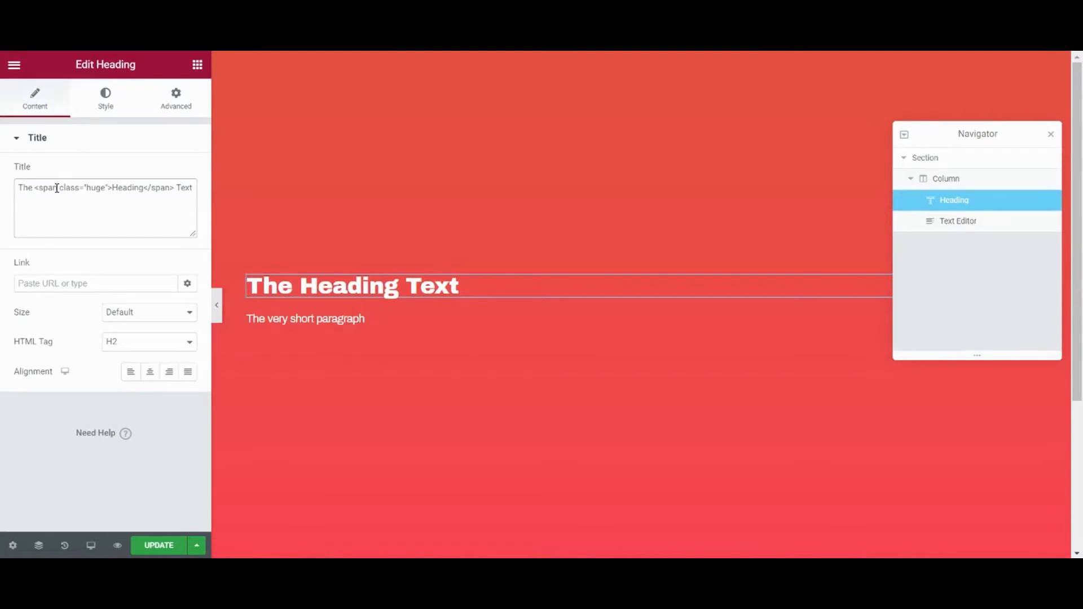
Step: Add a .huge rule with font-size:50px; to the heading widget's custom CSS
left_click(182, 105)
scroll(118, 290, "down", 3)
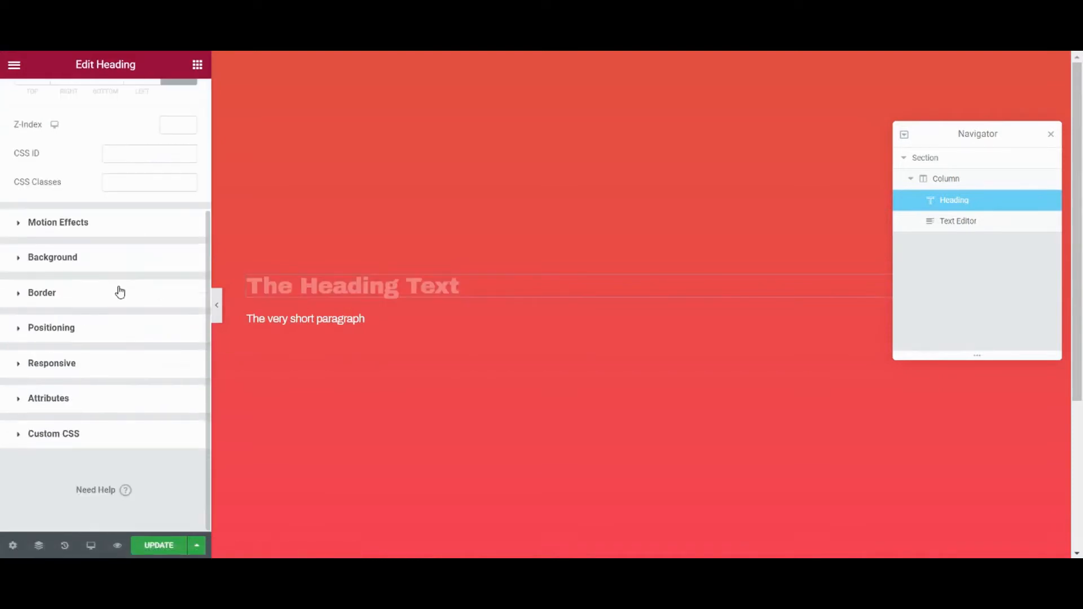
left_click(48, 446)
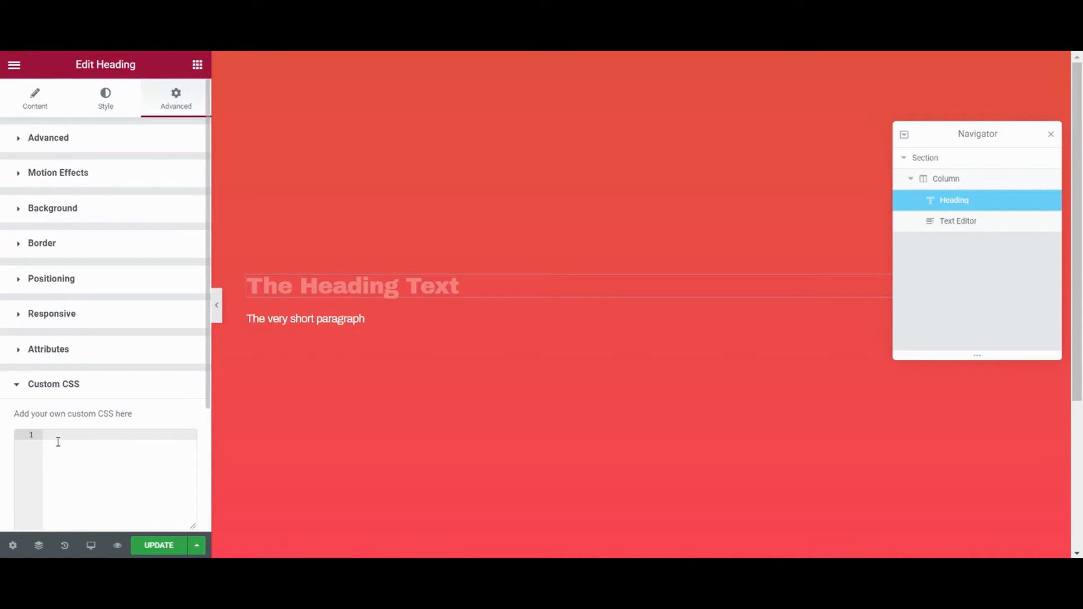
type(".huge {")
key("Return")
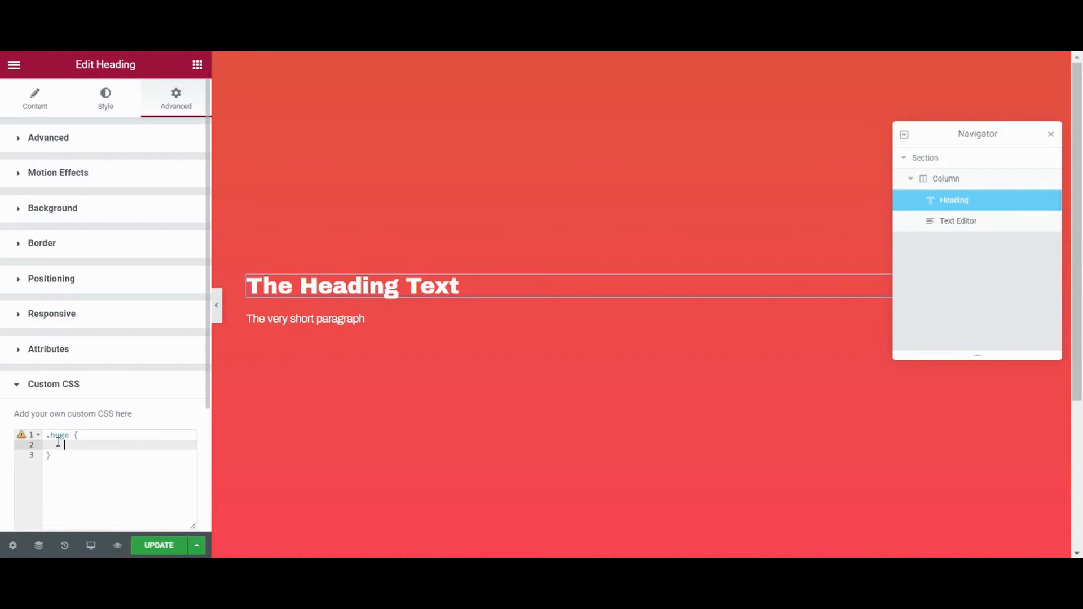
type("font")
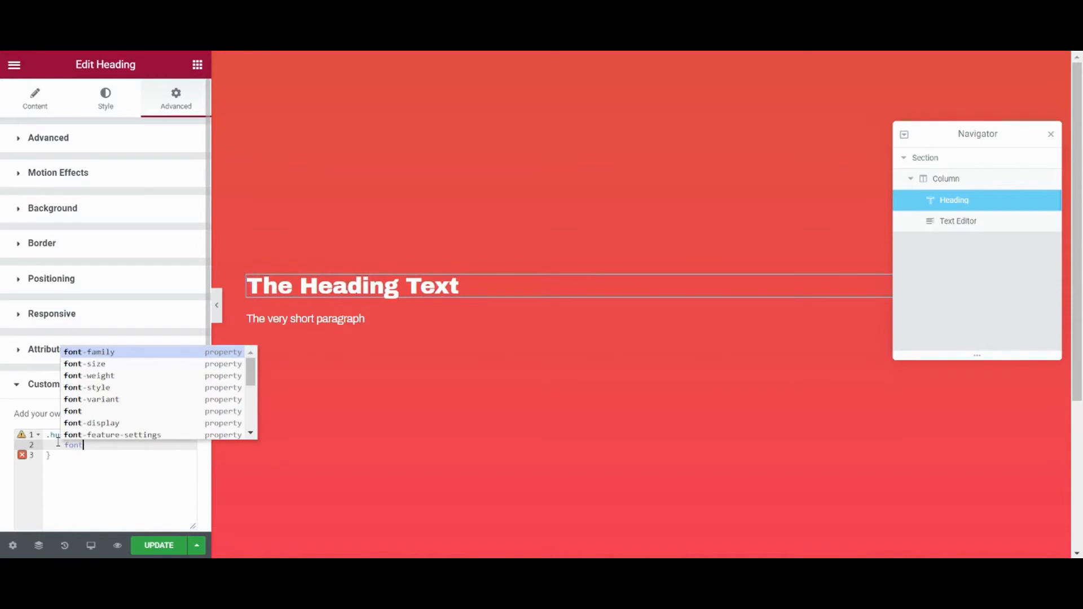
type("-size")
key("Return")
type("50px;")
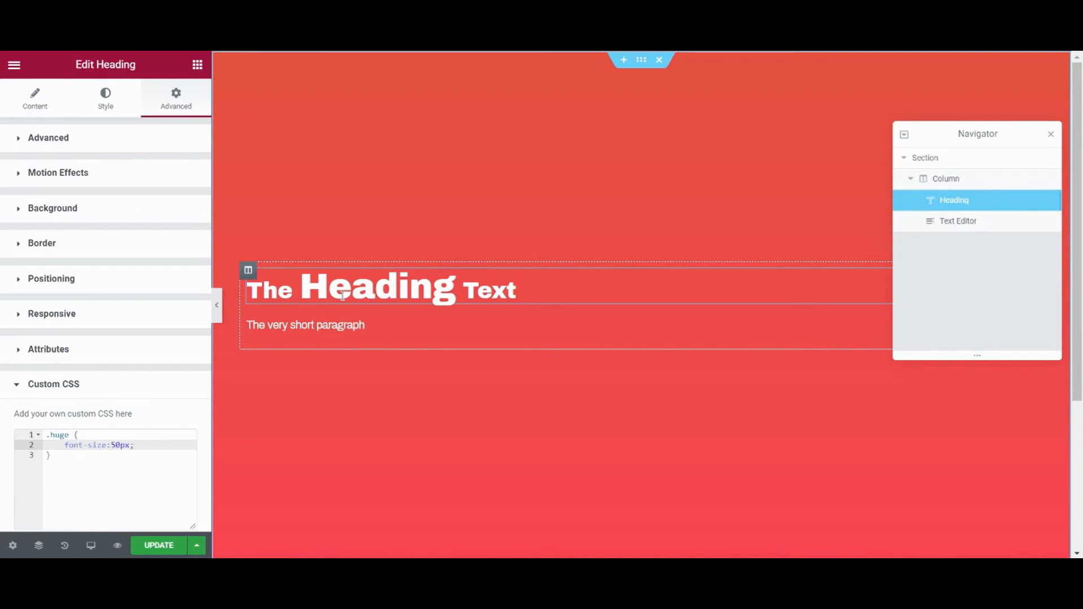
Step: Add the declaration font-family:Courier New; to the .huge rule in the heading's custom CSS
key("Return")
type("font")
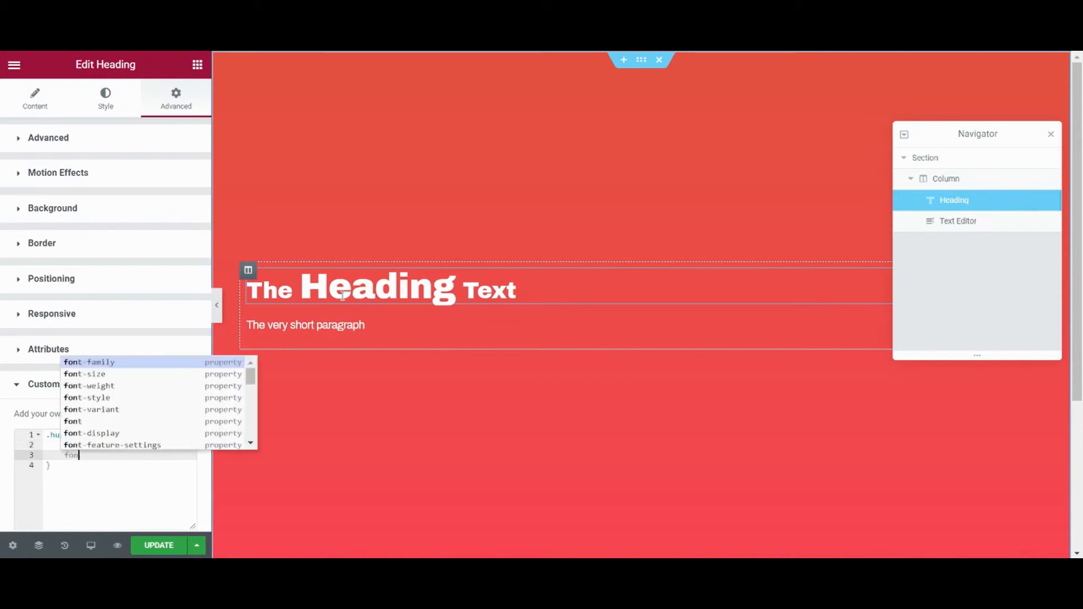
type("-family")
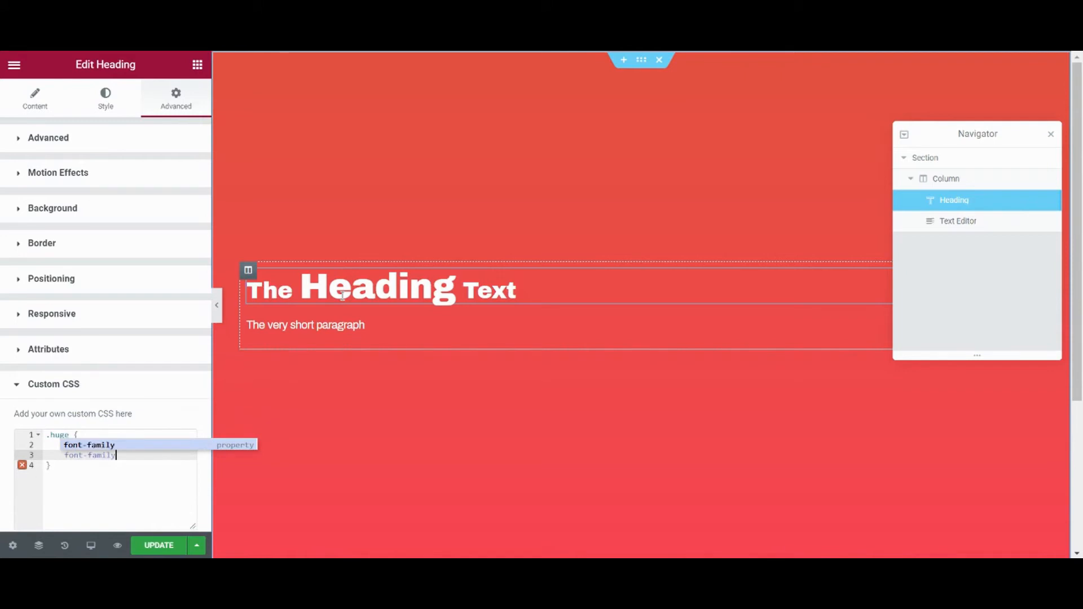
type(":Courier New;")
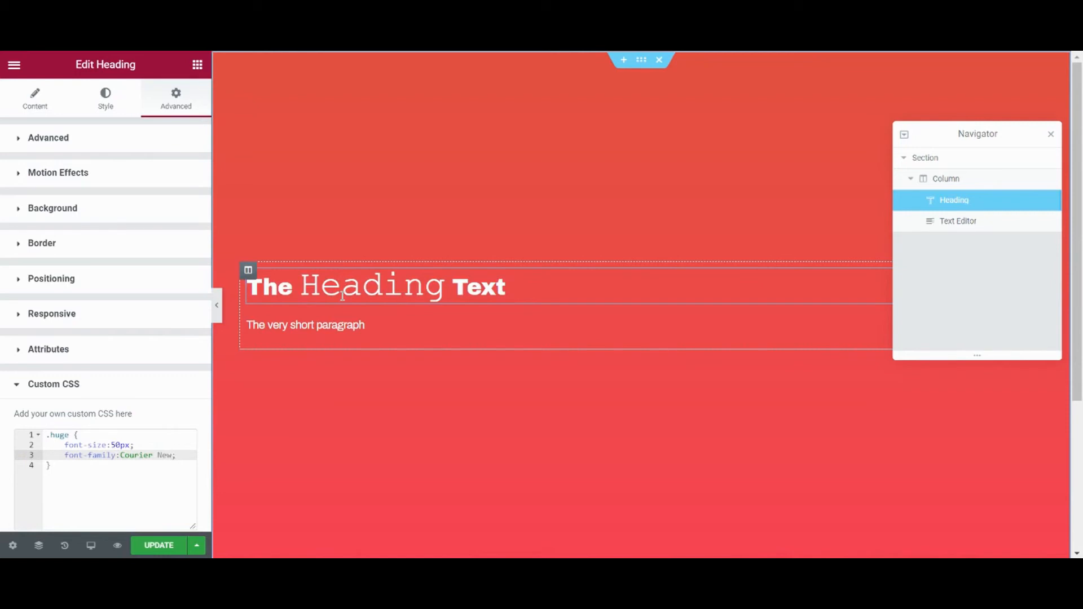
Step: Wrap the word "very" in the paragraph's HTML source in a span with class="huge", and return to the visual view
left_click(302, 311)
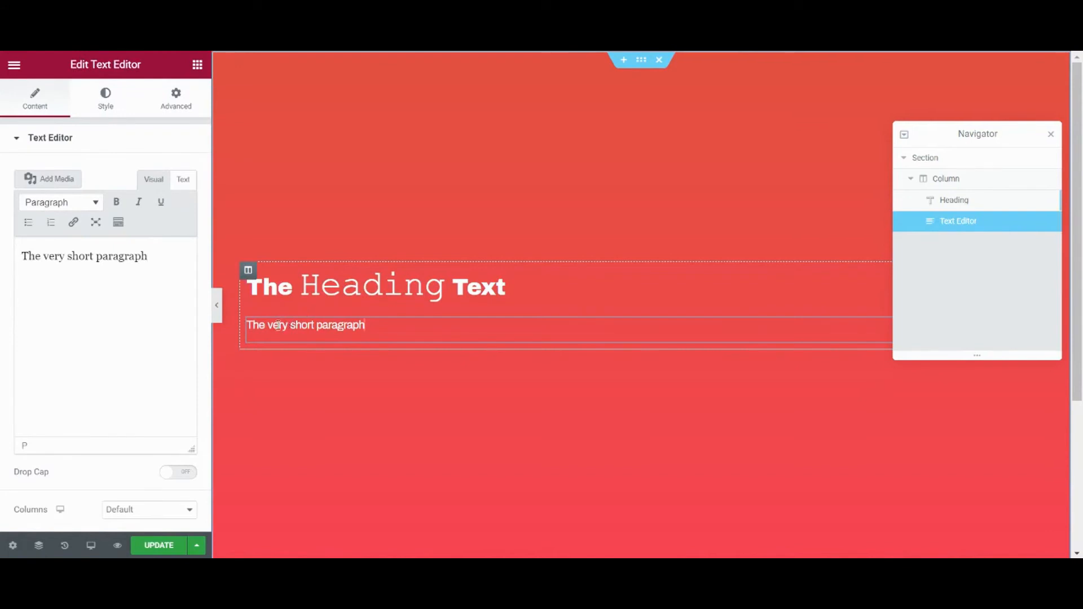
left_click(42, 257)
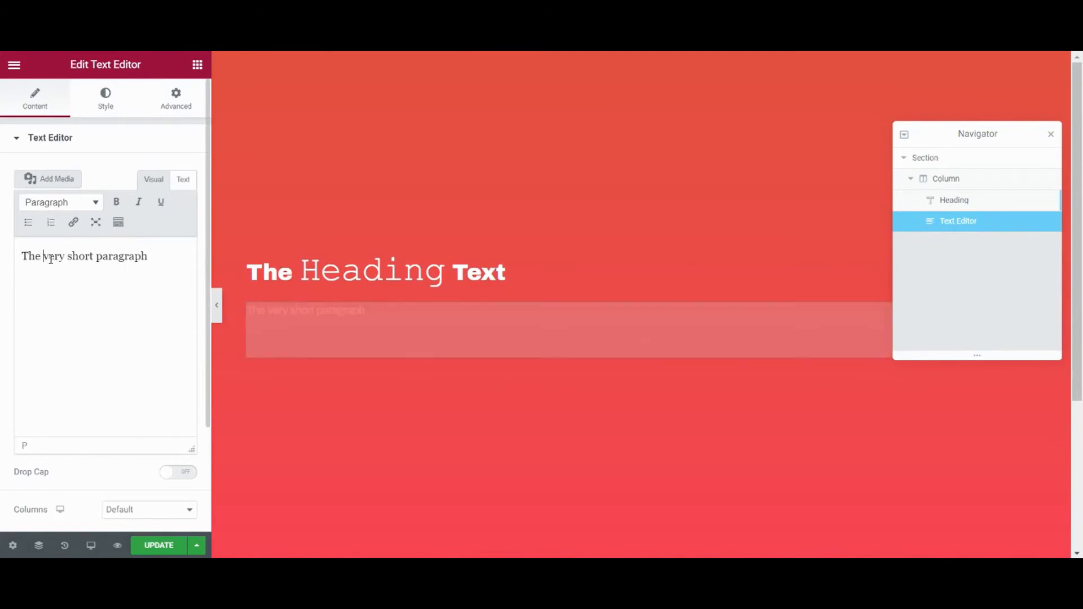
left_click(181, 179)
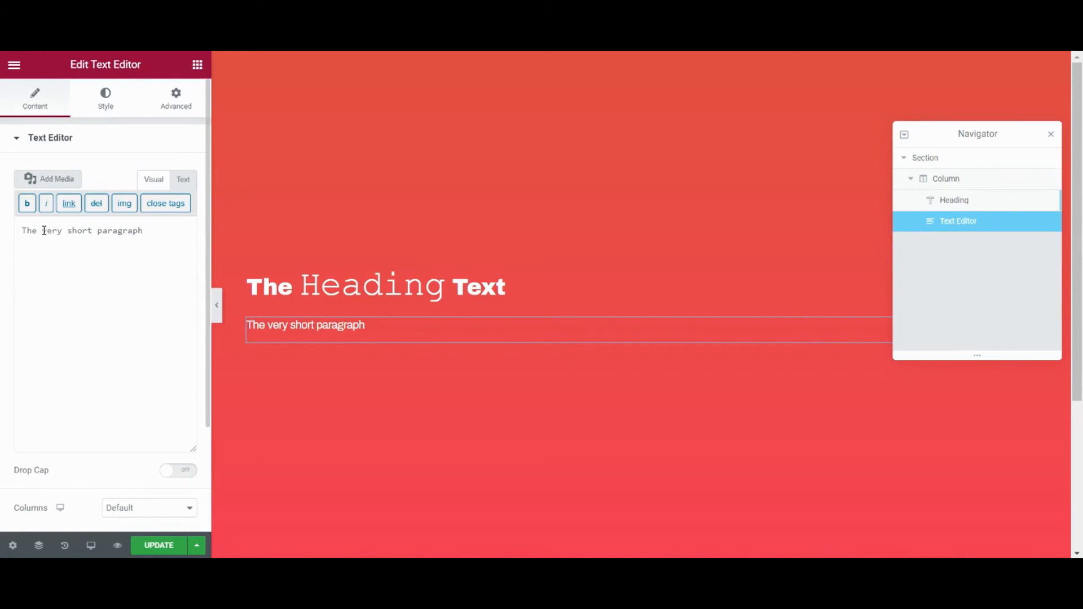
type("<span>very")
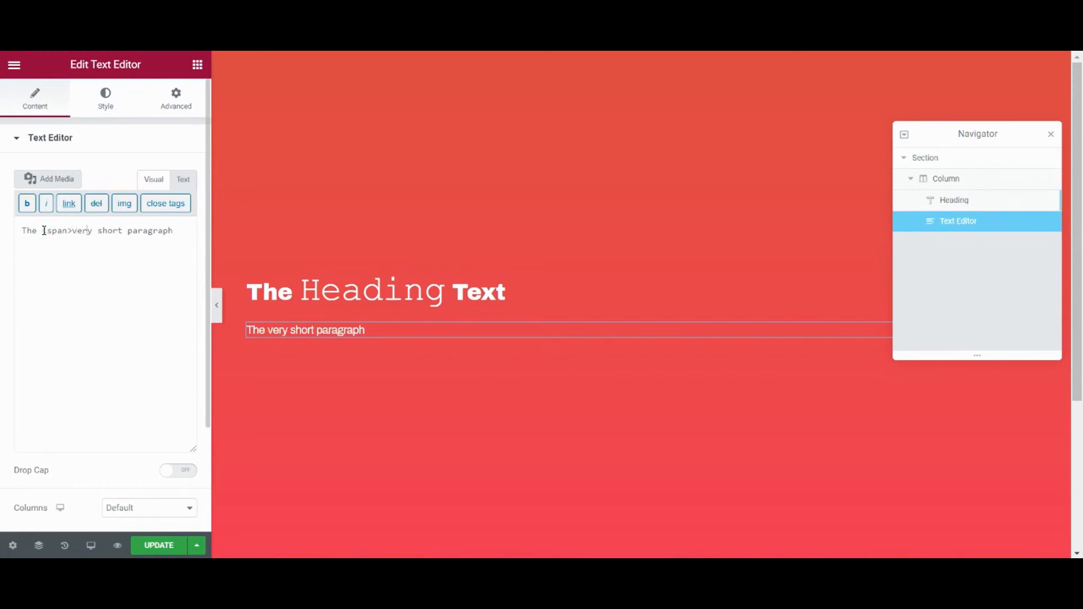
type("</span")
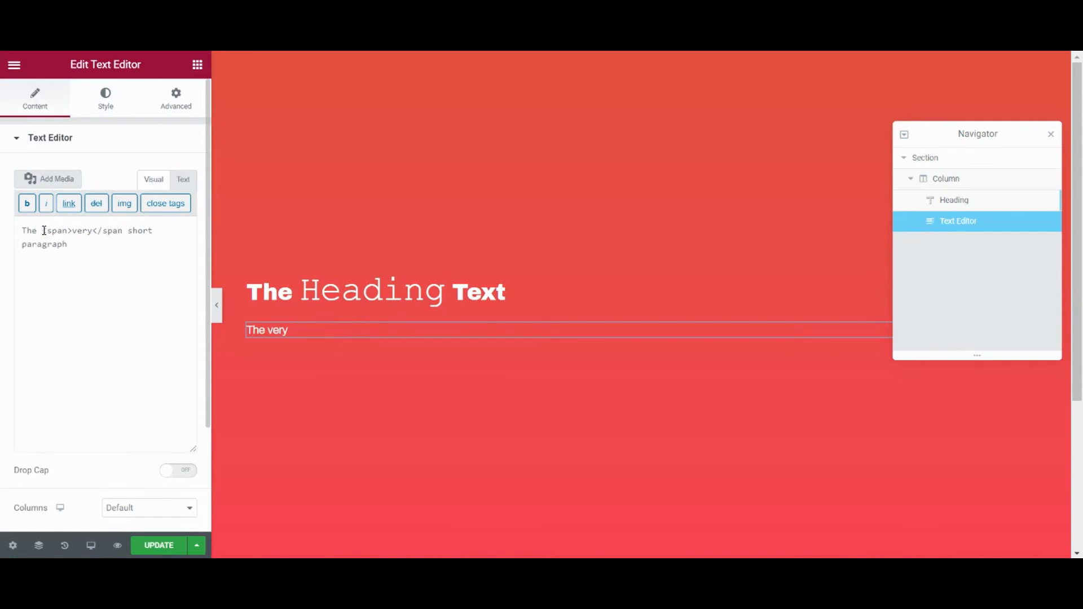
type(">")
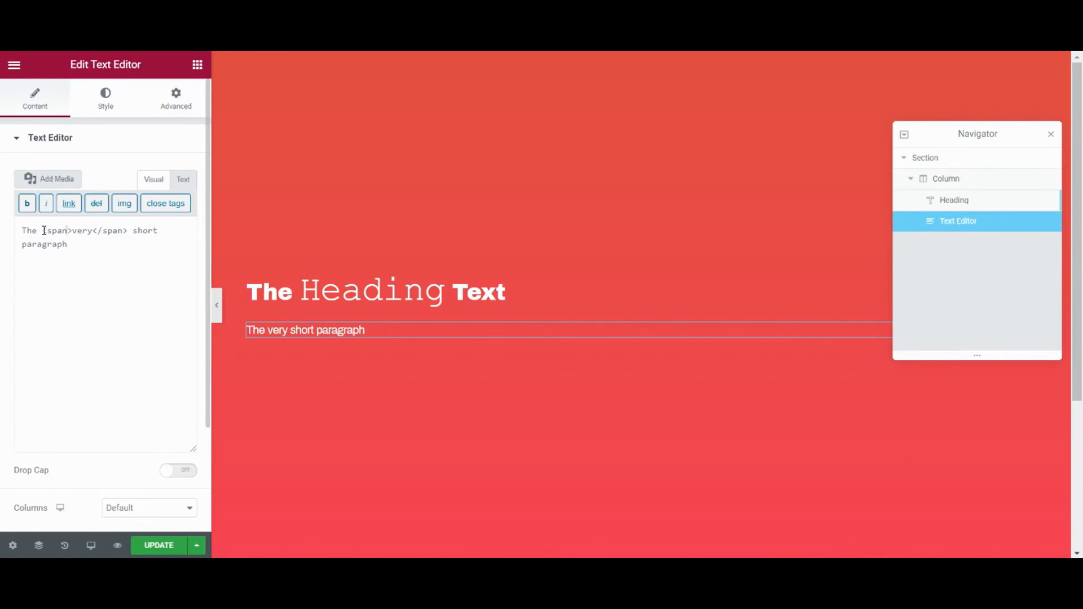
type("class=\"huge\"")
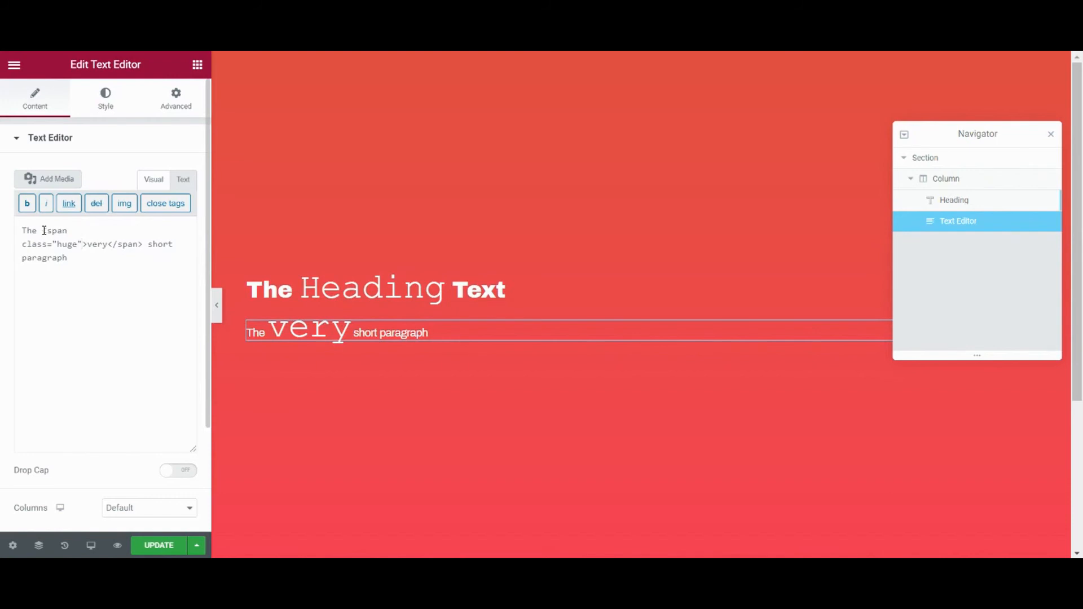
left_click(153, 180)
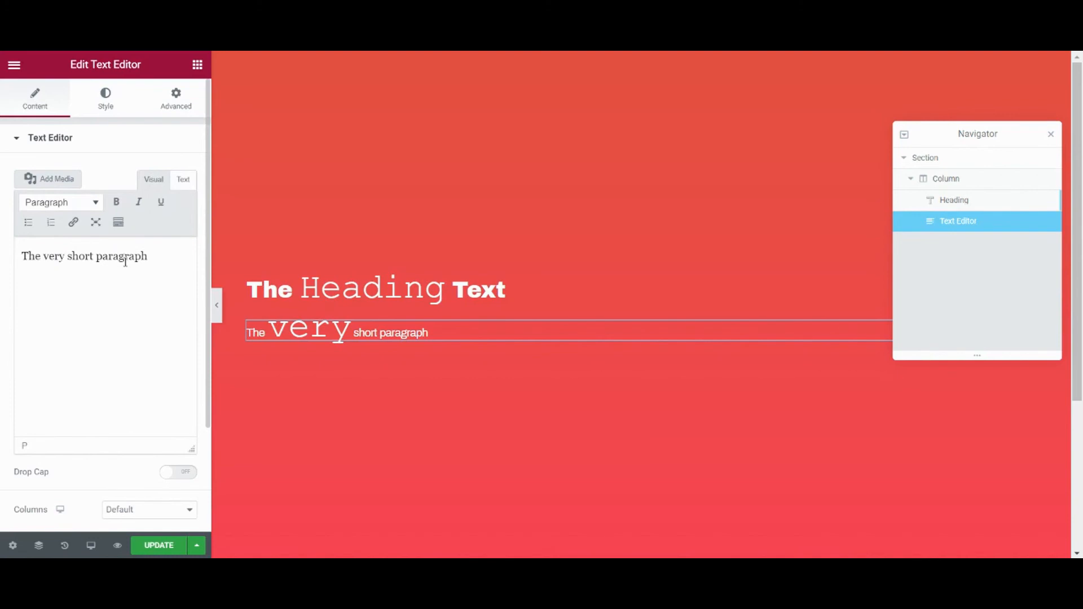
left_click(178, 97)
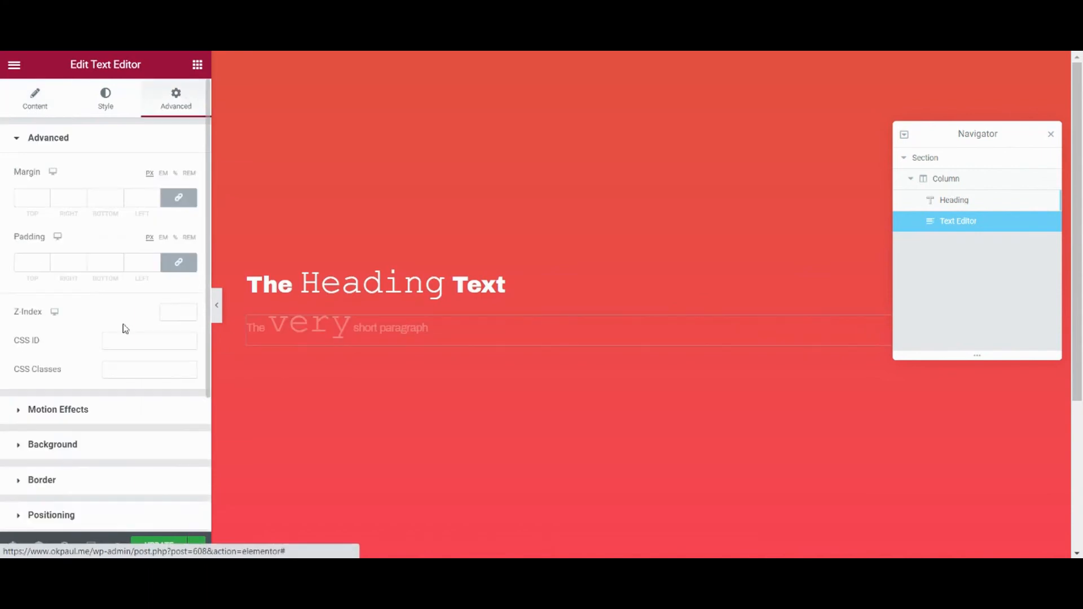
scroll(125, 329, "down", 3)
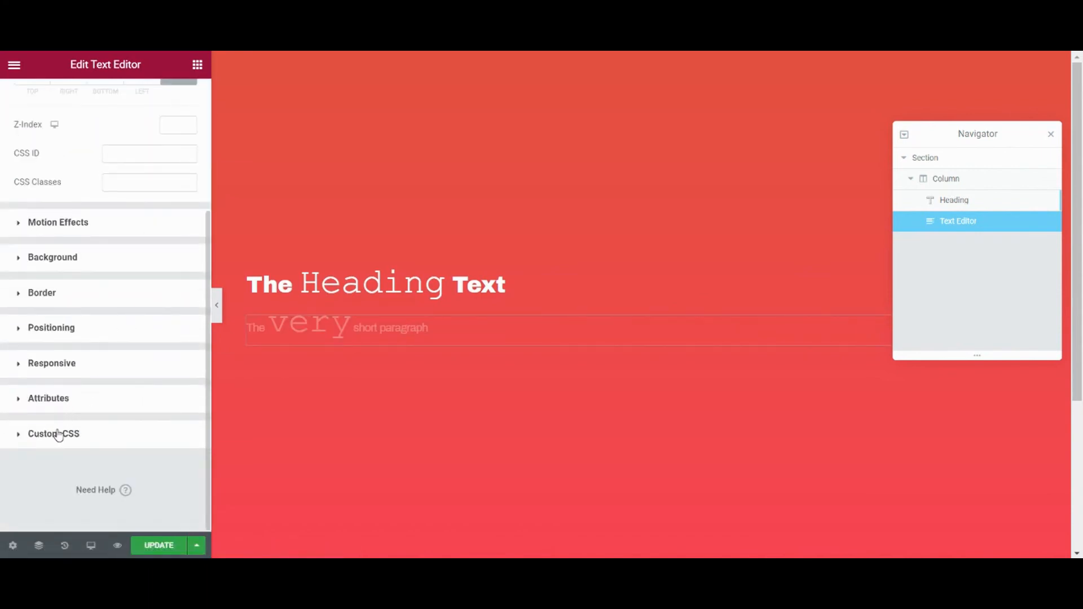
scroll(123, 314, "up", 3)
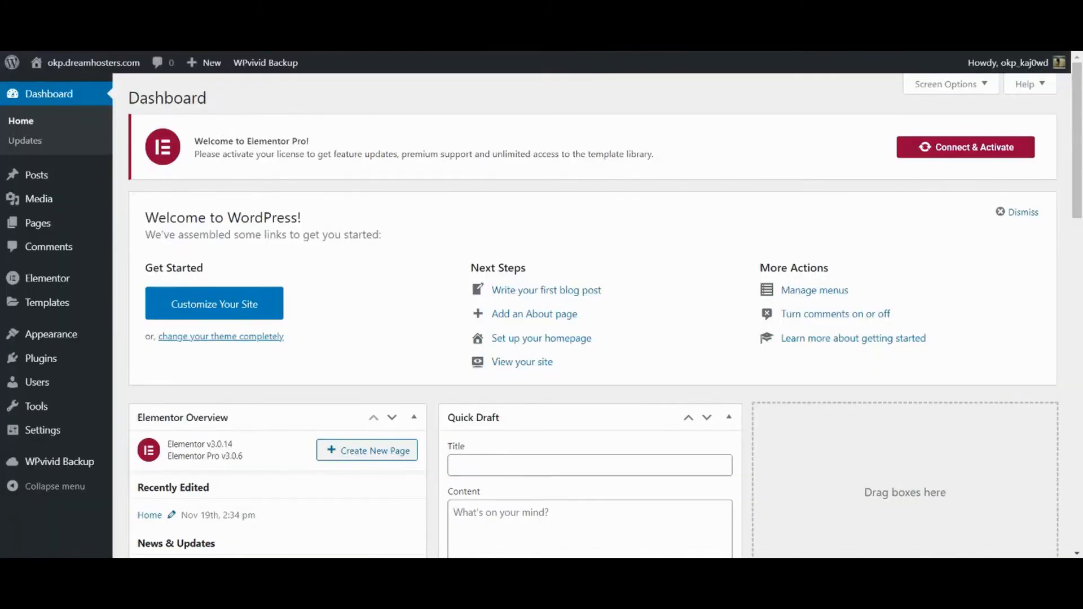
Step: Open the Additional CSS editor in the WordPress theme customizer
mouse_move(50, 346)
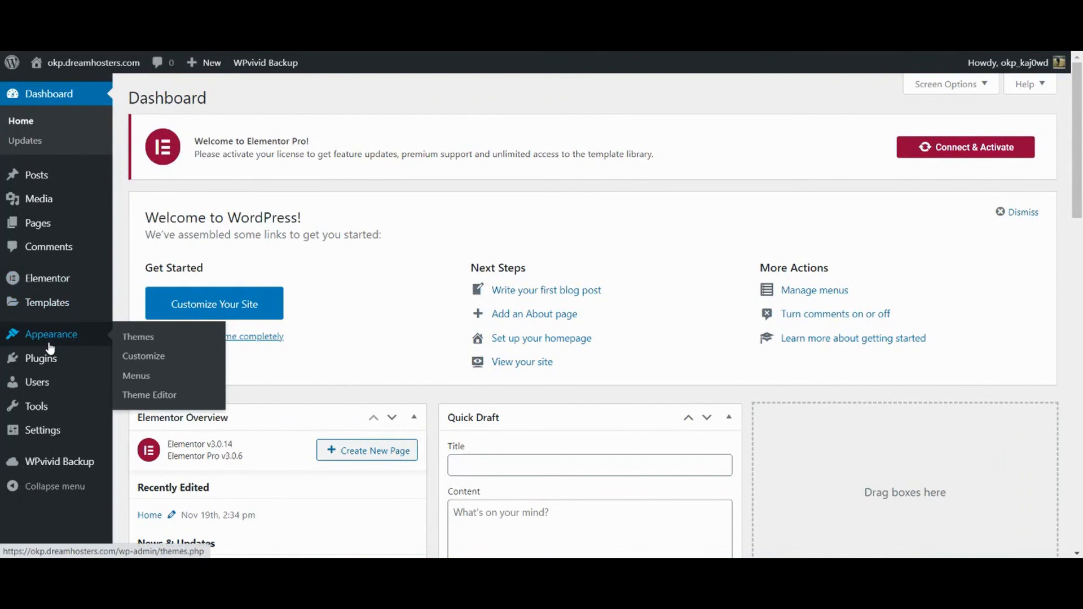
left_click(160, 360)
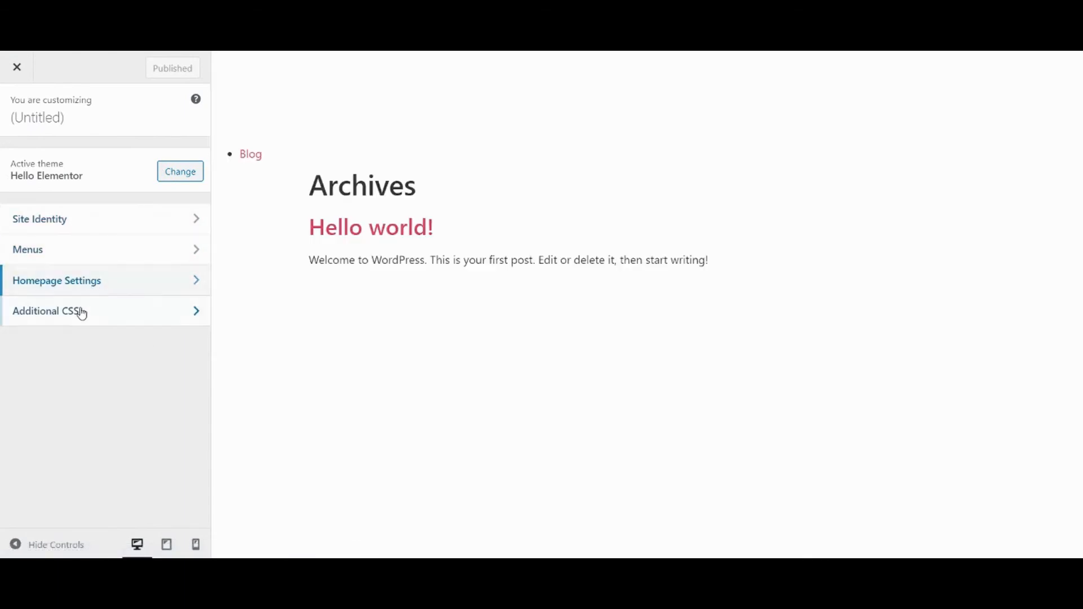
left_click(84, 310)
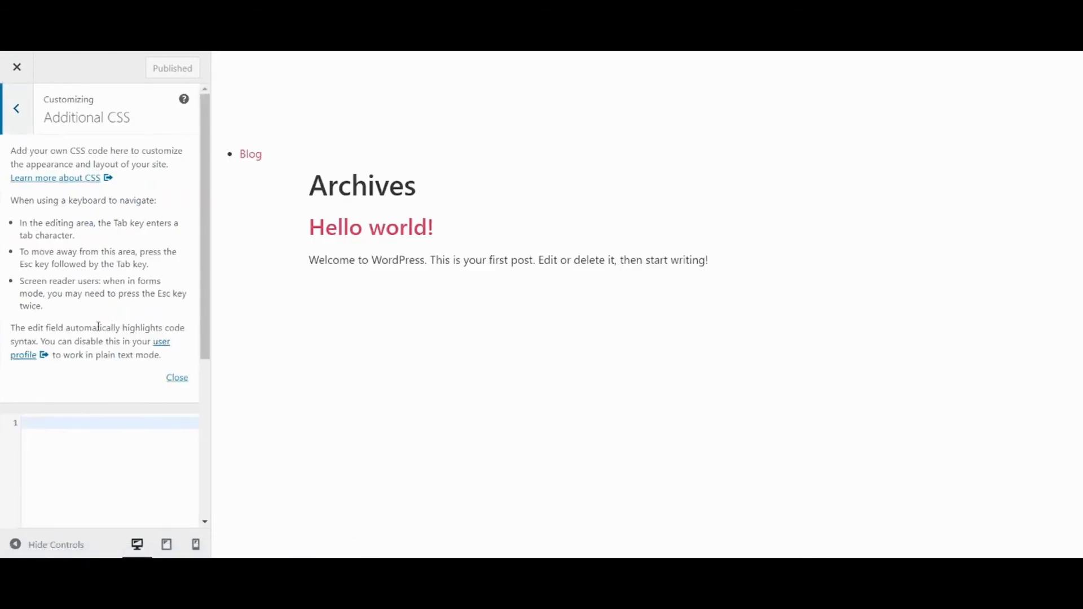
Step: Add a .huge rule with font-size:50px; to the site-wide additional CSS
left_click(73, 443)
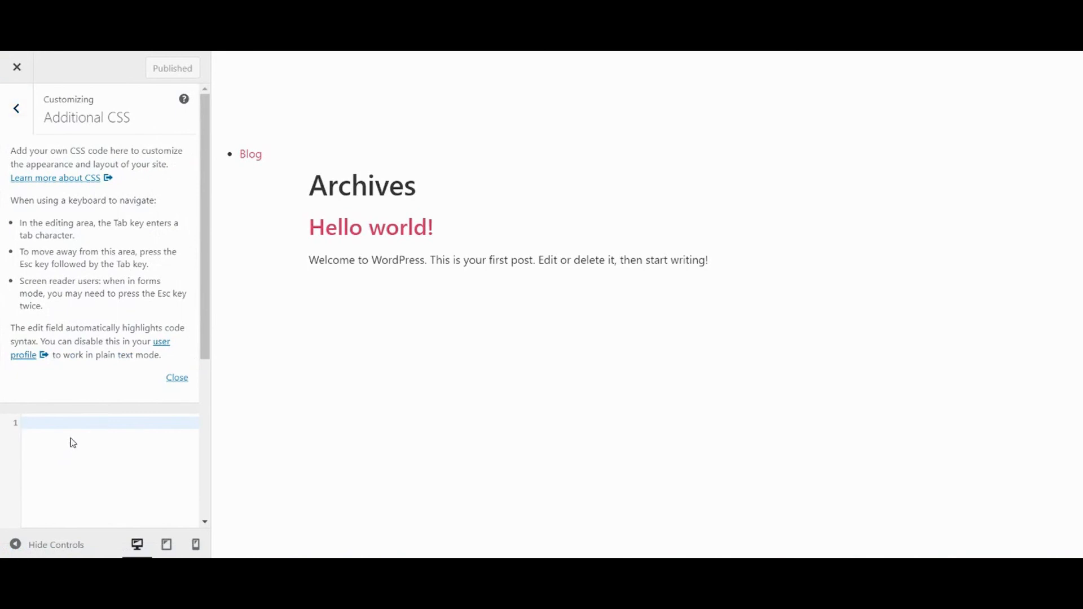
type(".h")
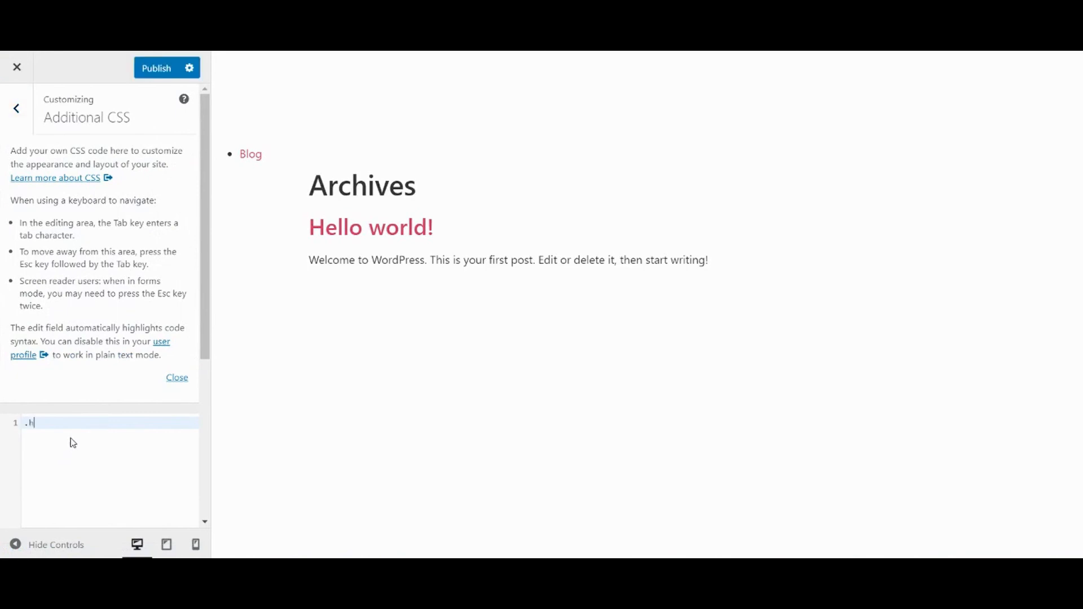
type("uge {")
key("Return")
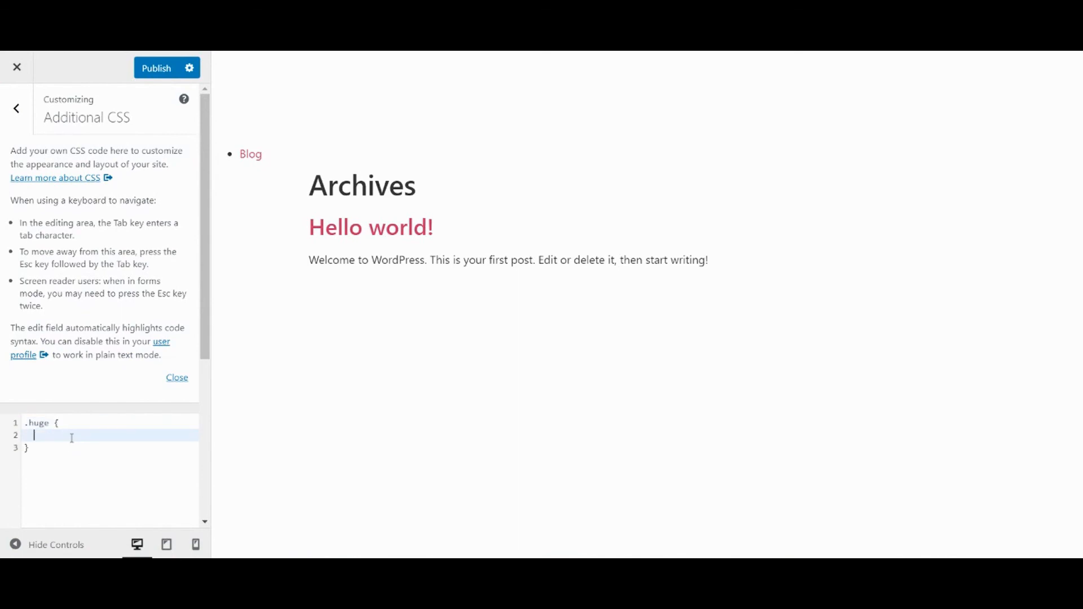
type("font-s")
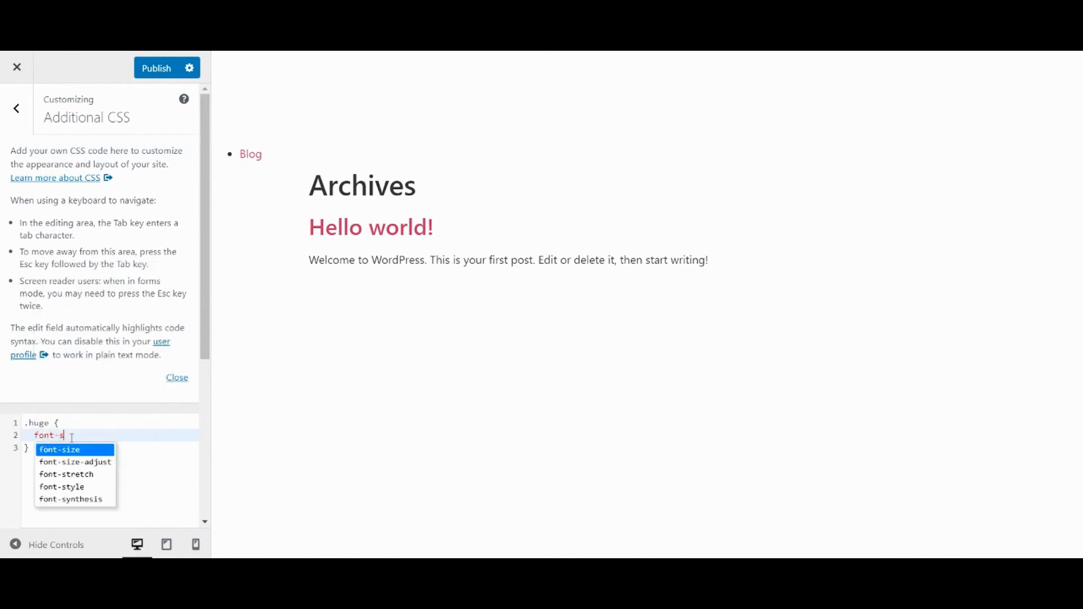
type("ize:5")
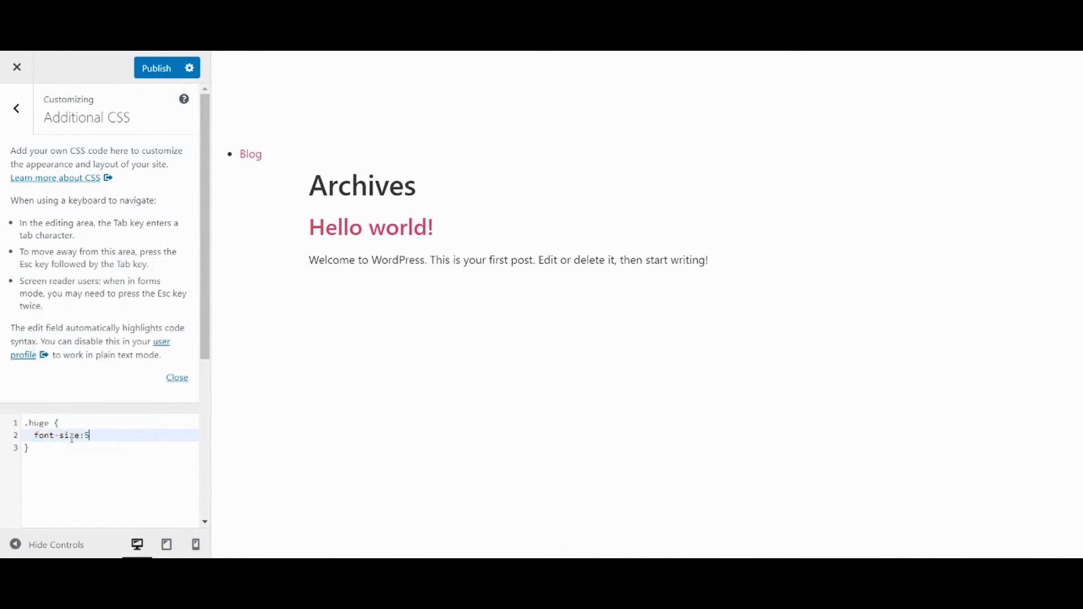
type("0px;")
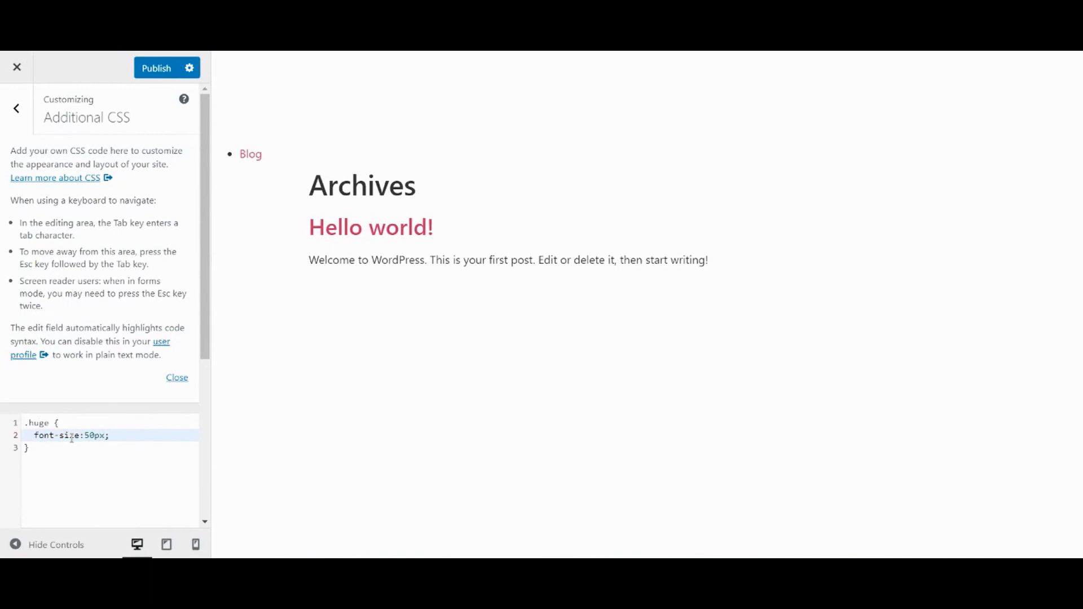